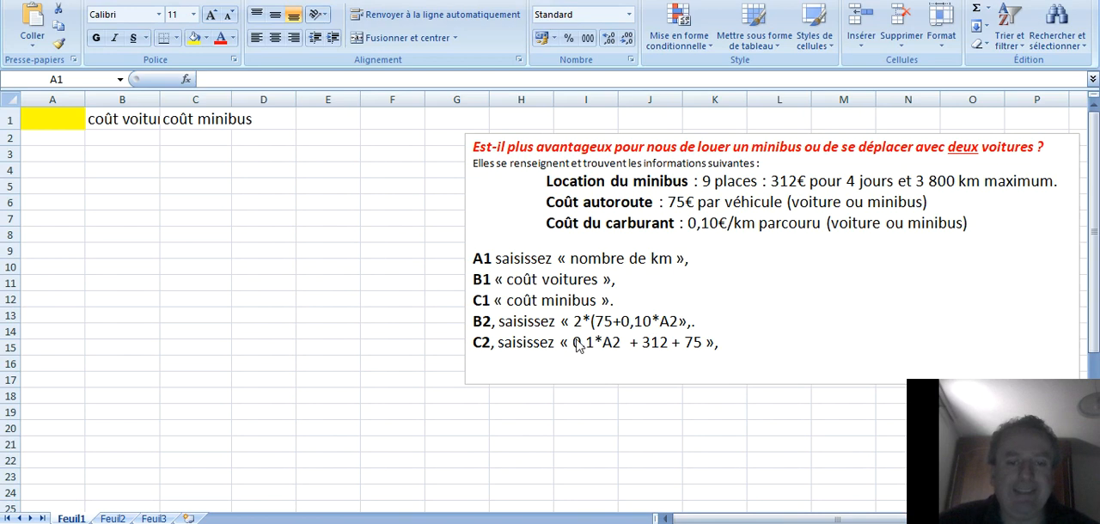
Enter the header "nombre de km" in cell A1.
click(43, 125)
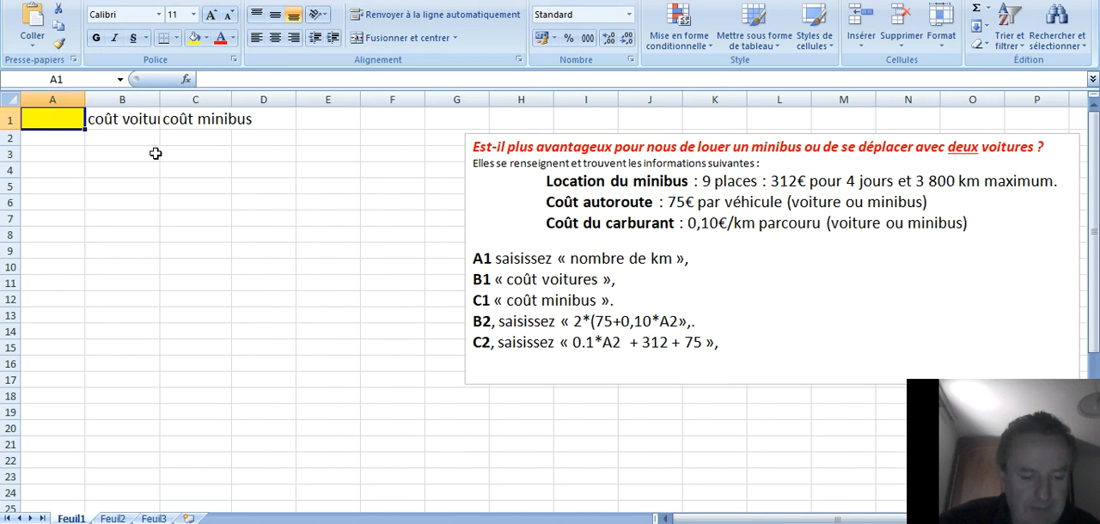
text(nombre )
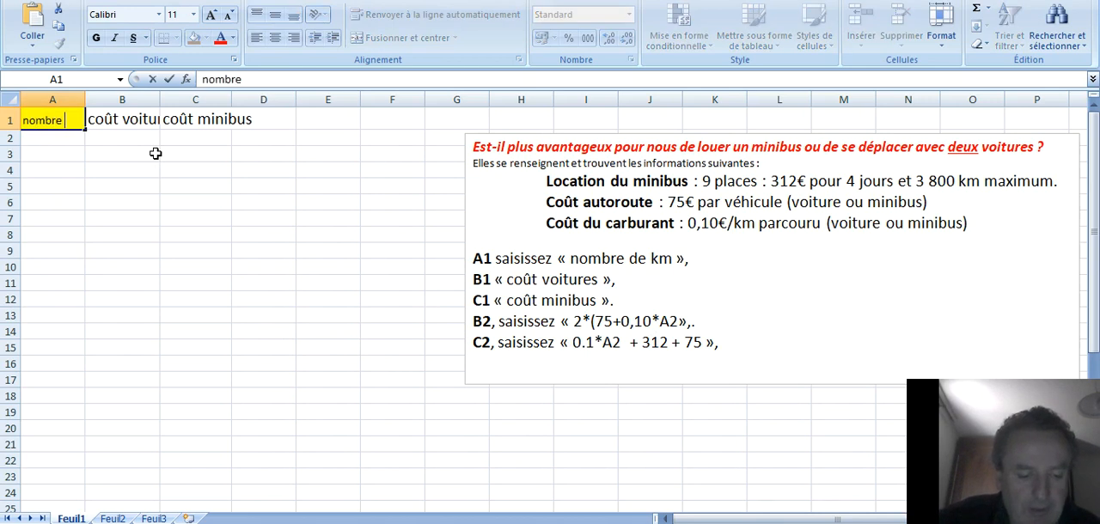
text(de km)
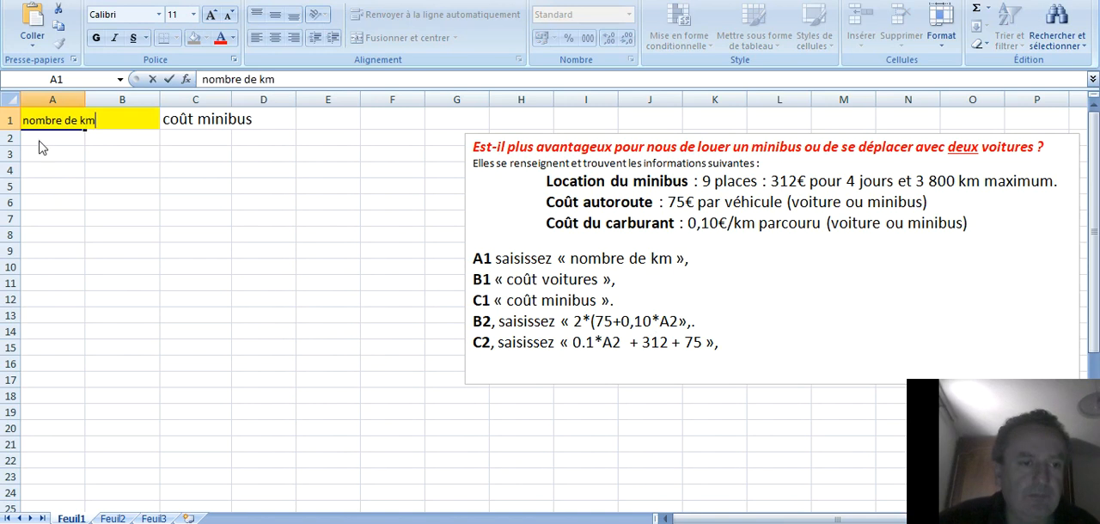
click(261, 301)
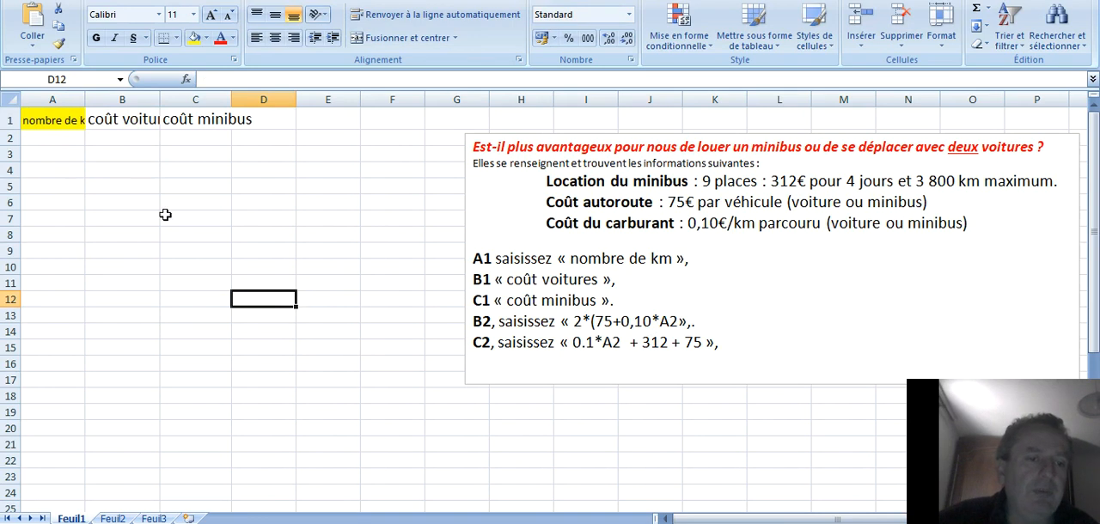
Try to fit the header in cell A1 by wrapping its text automatically.
click(53, 120)
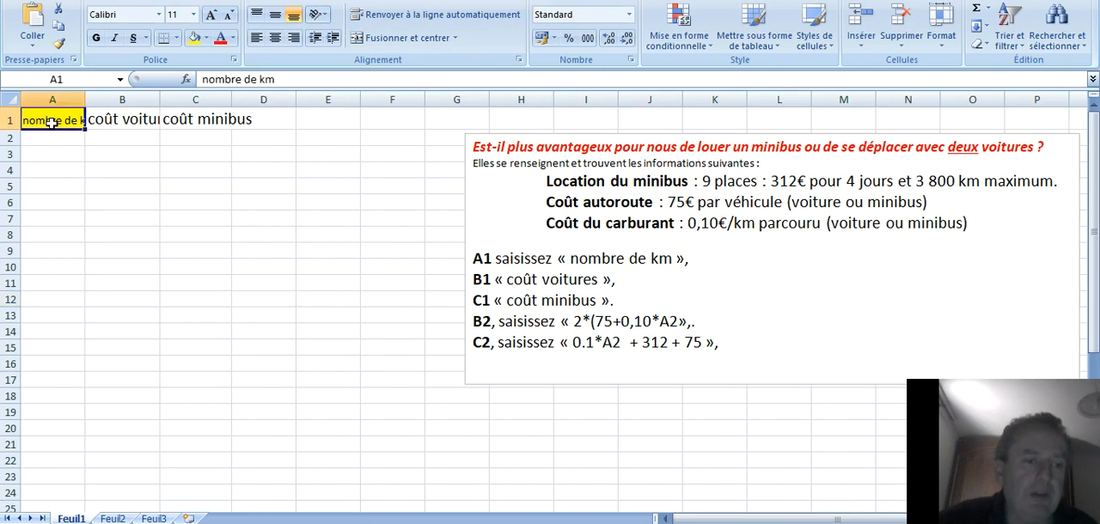
click(391, 19)
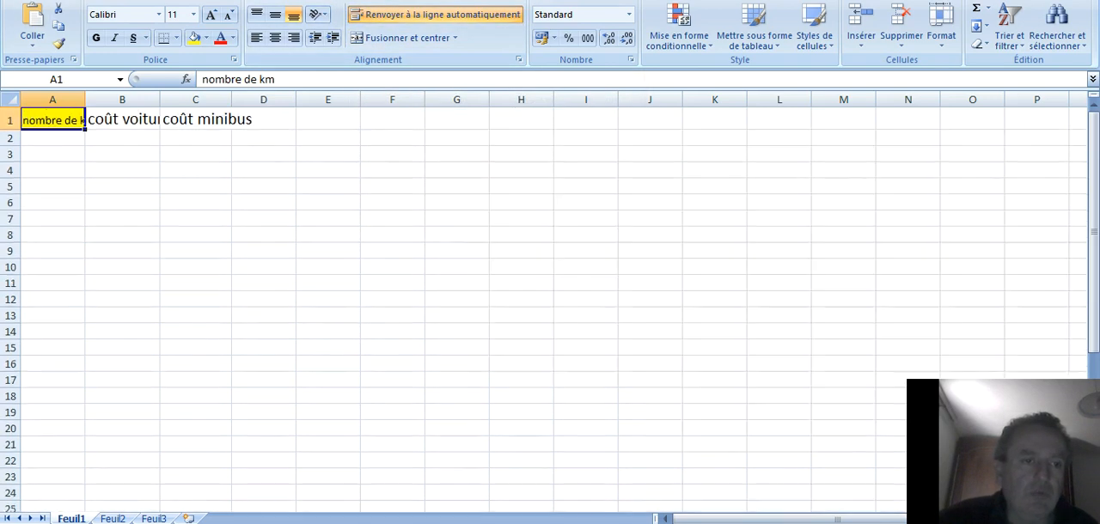
click(326, 267)
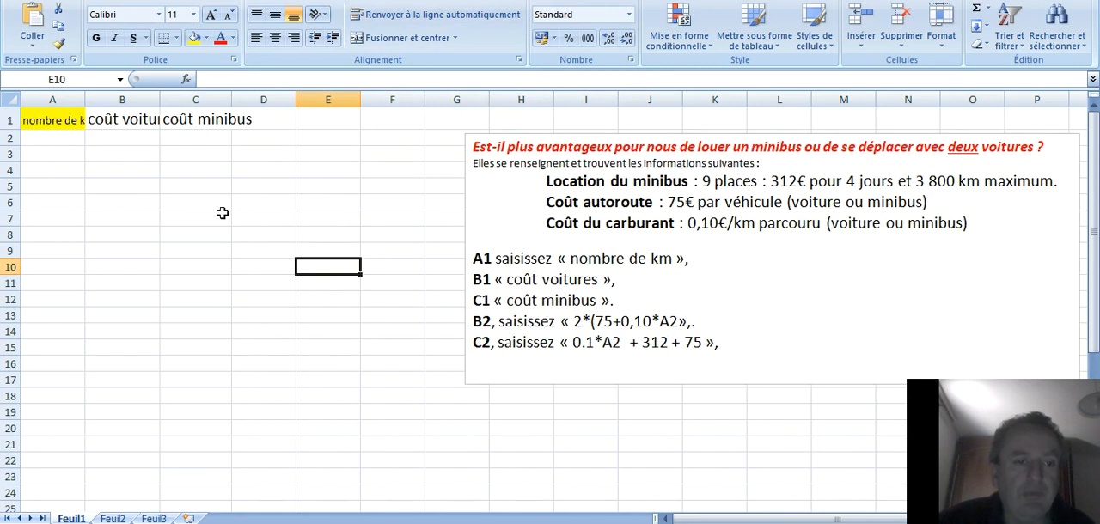
Auto-fit the widths of columns A to C to their header texts.
click(264, 230)
drag(49, 97, 191, 98)
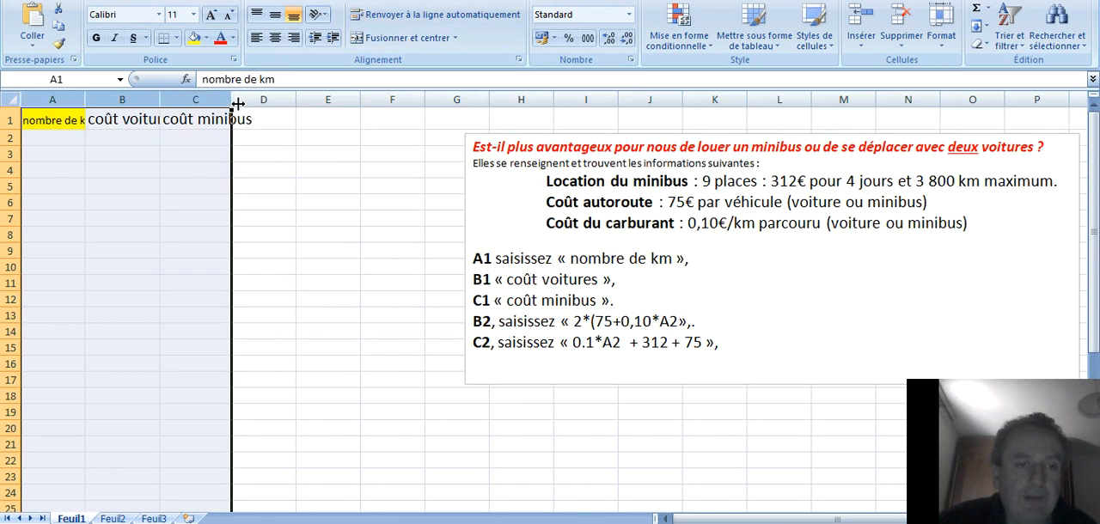
double_click(233, 99)
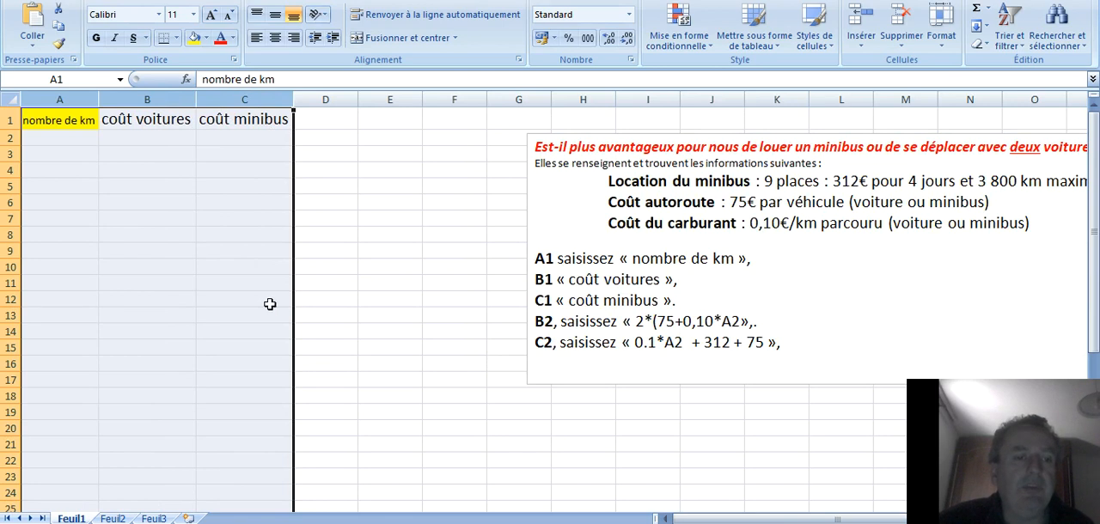
click(378, 315)
Set the header cells A1:C1 to font size 12 and centre them horizontally.
drag(76, 119, 225, 125)
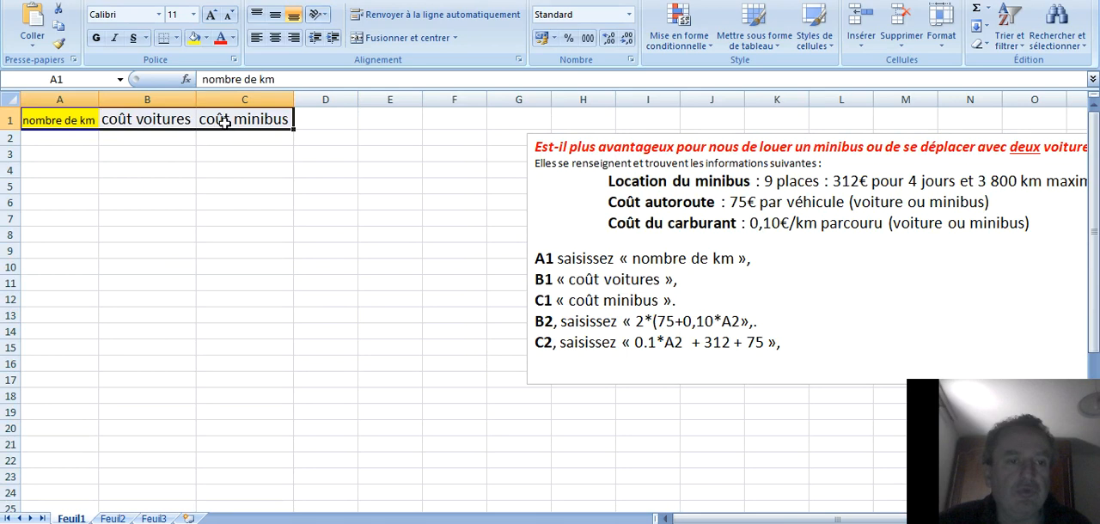
click(193, 15)
click(176, 87)
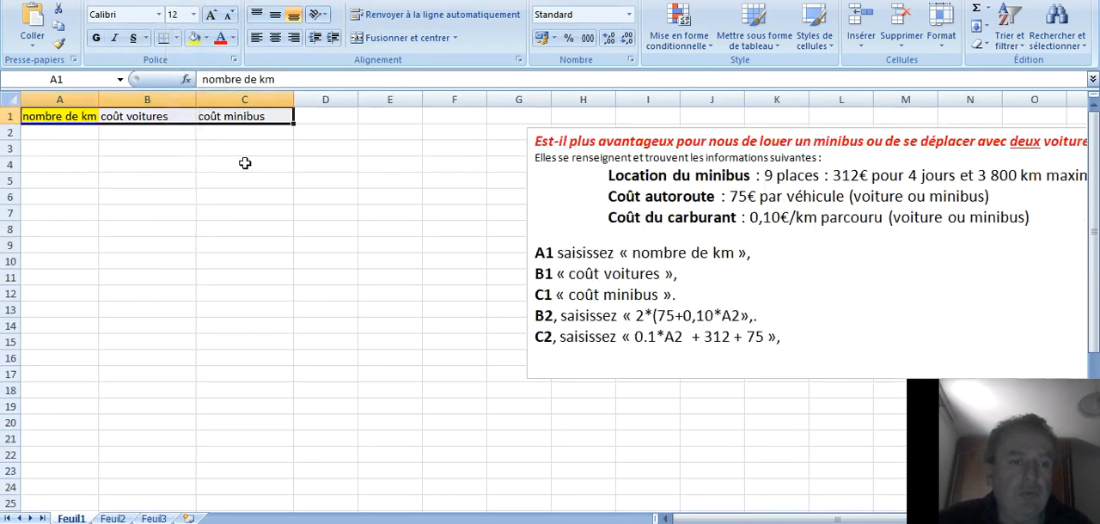
click(308, 225)
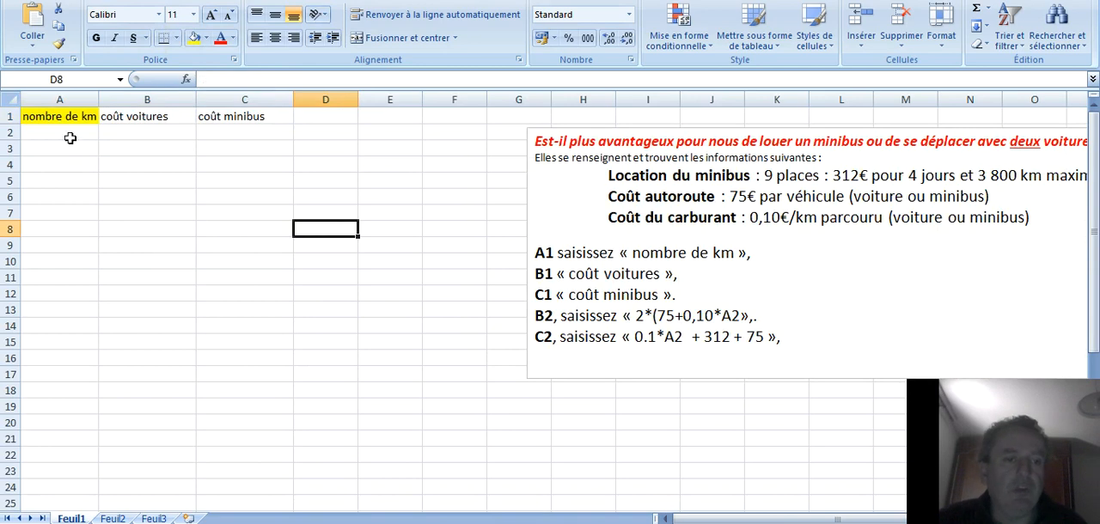
drag(63, 116, 208, 116)
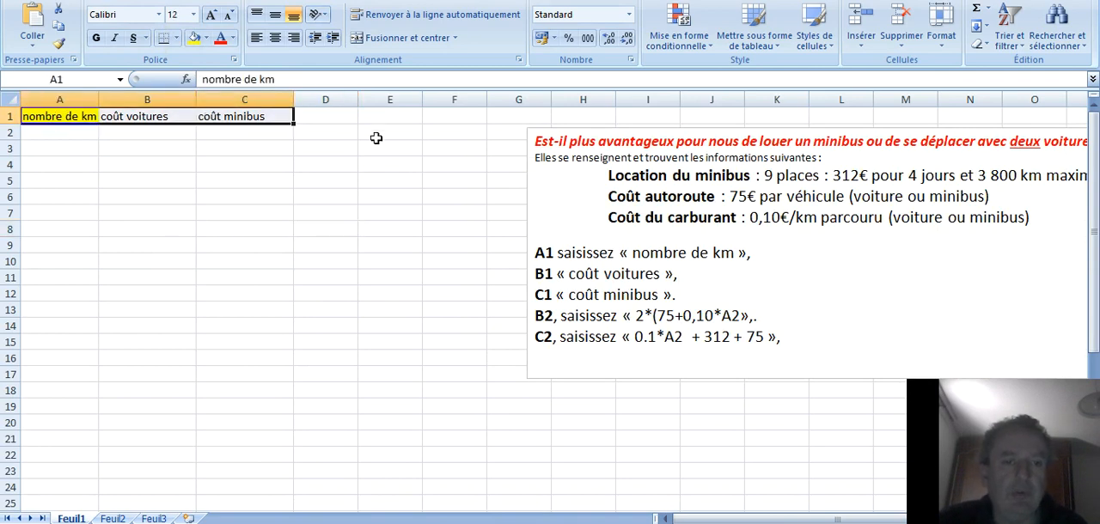
click(275, 38)
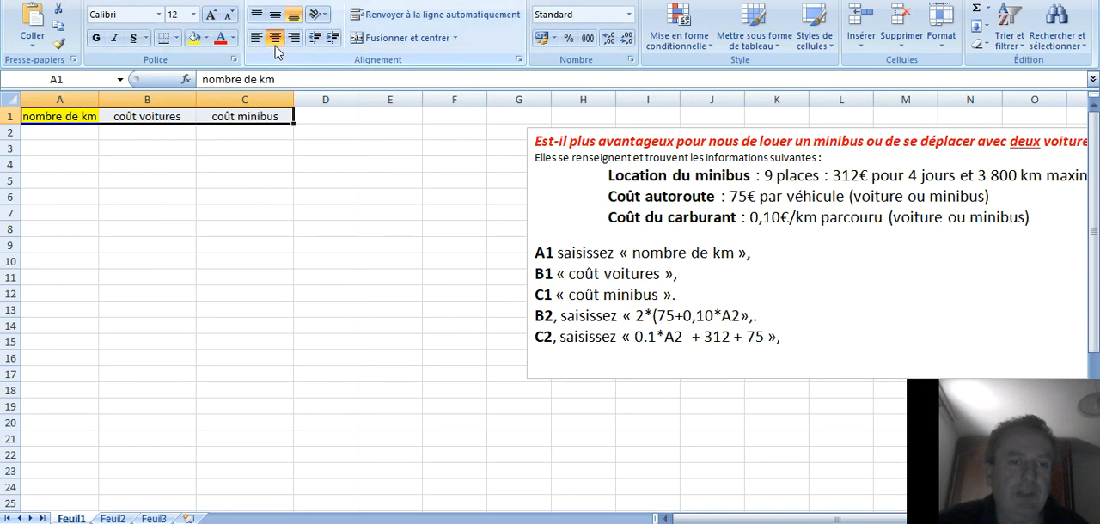
click(368, 228)
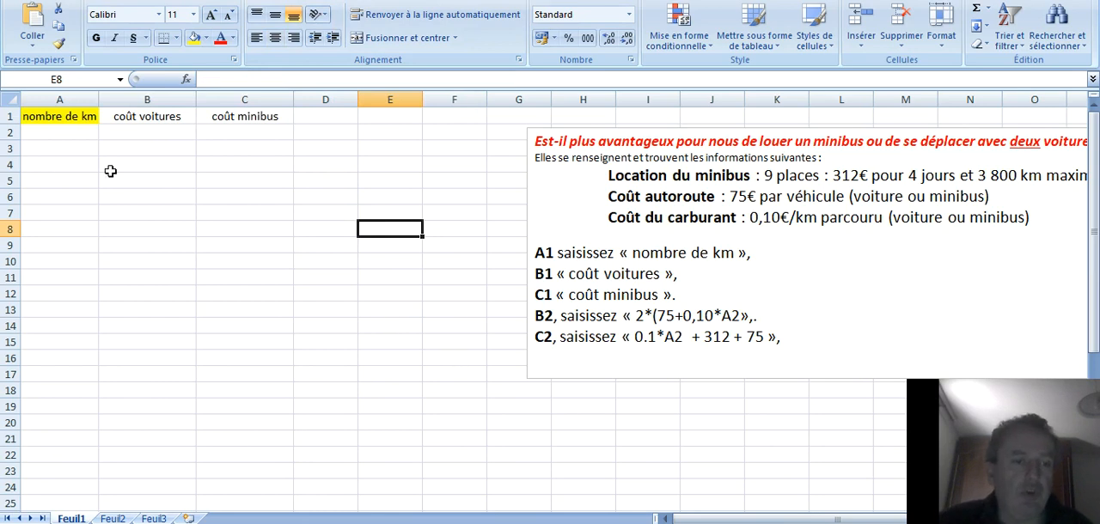
Enter the first two distances, 100 in cell A2 and 200 in cell A3.
click(61, 135)
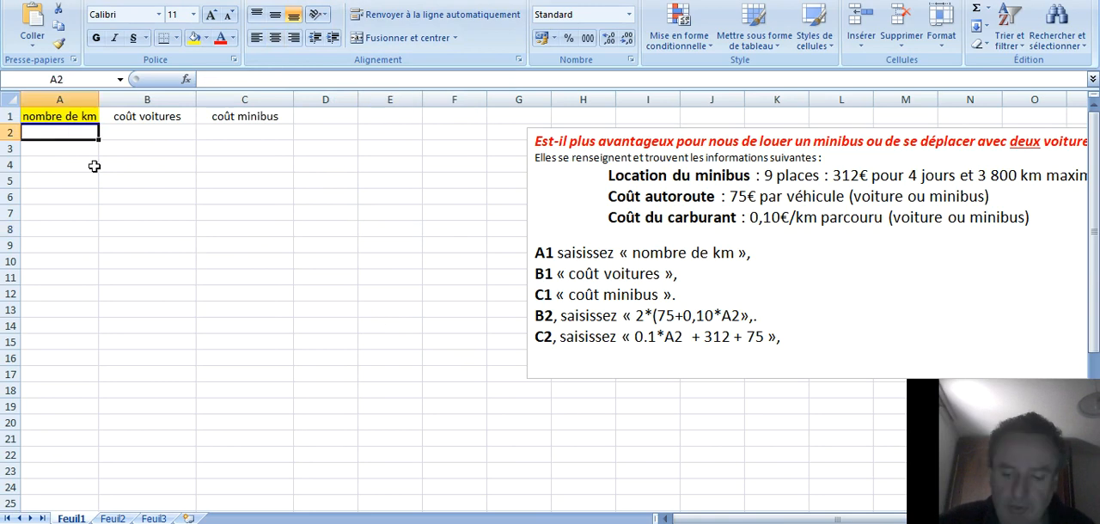
text(100)
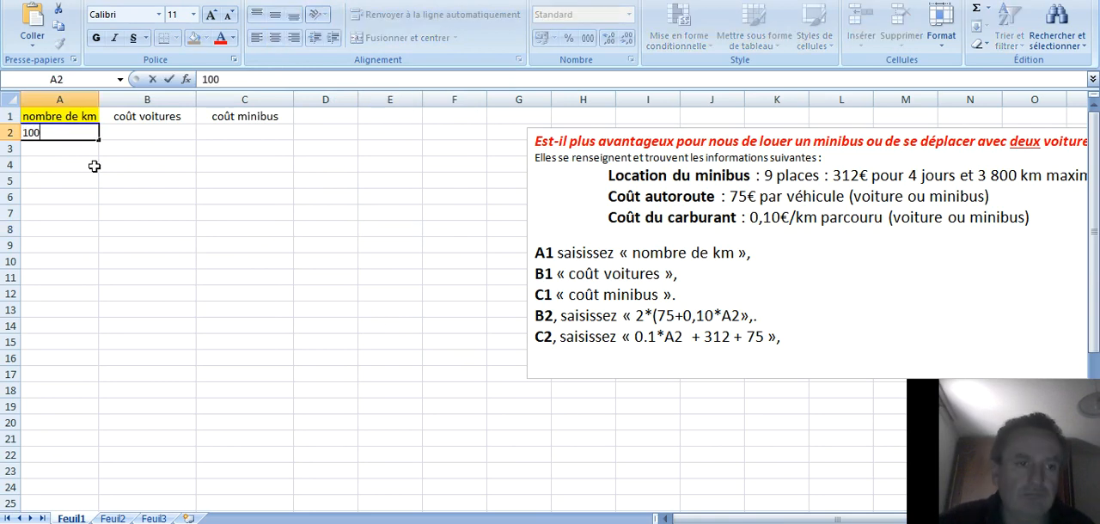
click(148, 229)
click(63, 147)
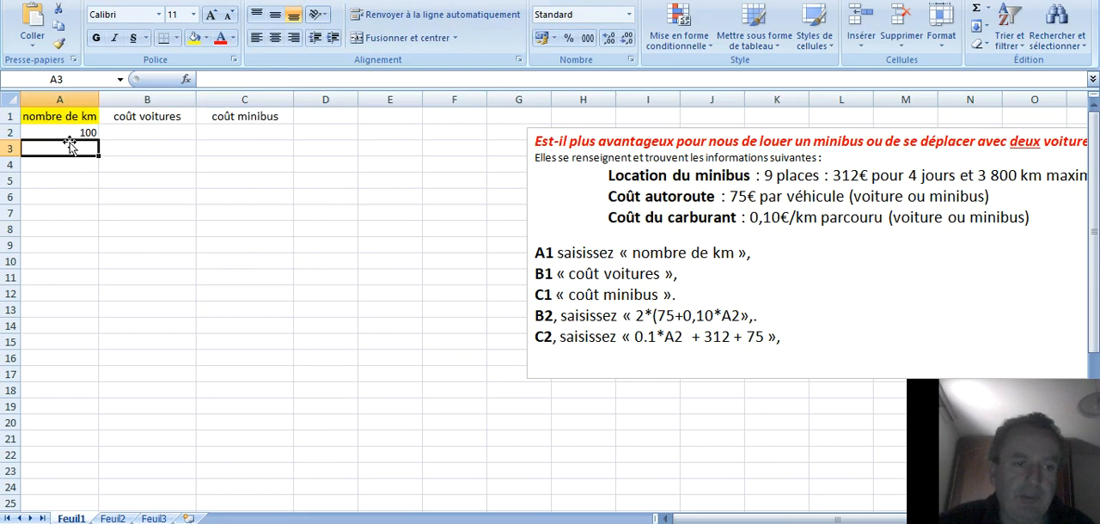
text(20)
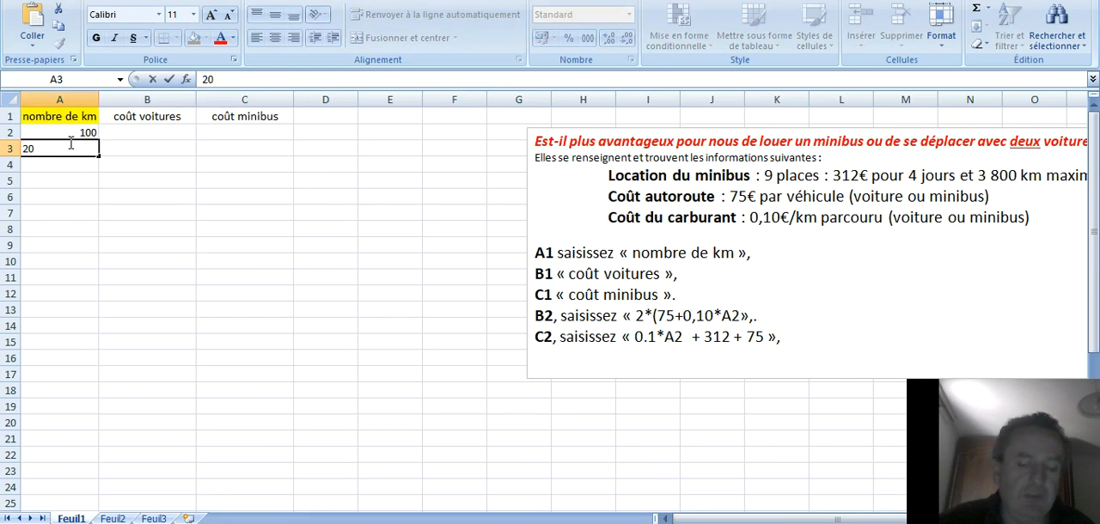
text(0)
click(180, 308)
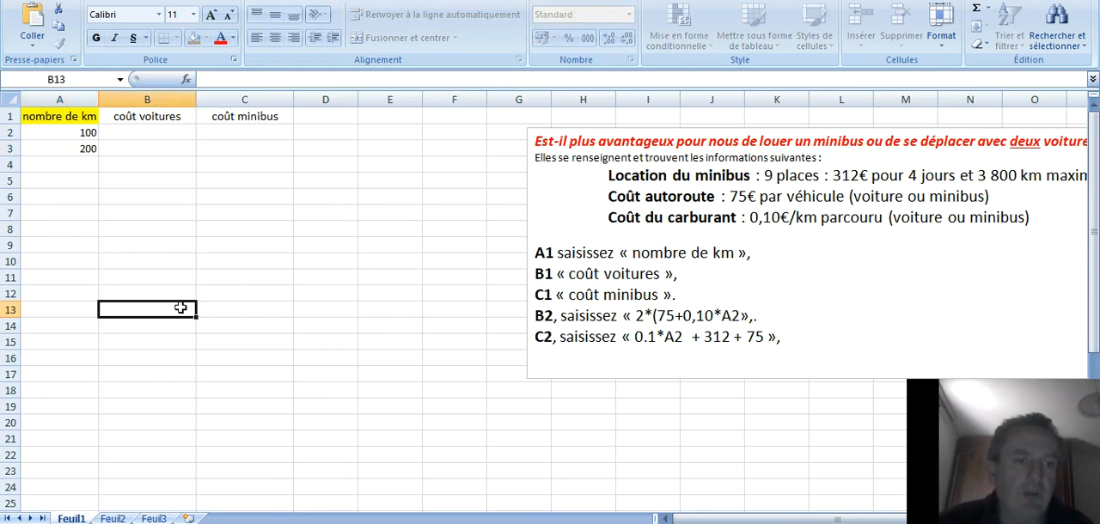
Extend the number series from A2:A3 down column A in increments of 100.
drag(90, 133, 86, 149)
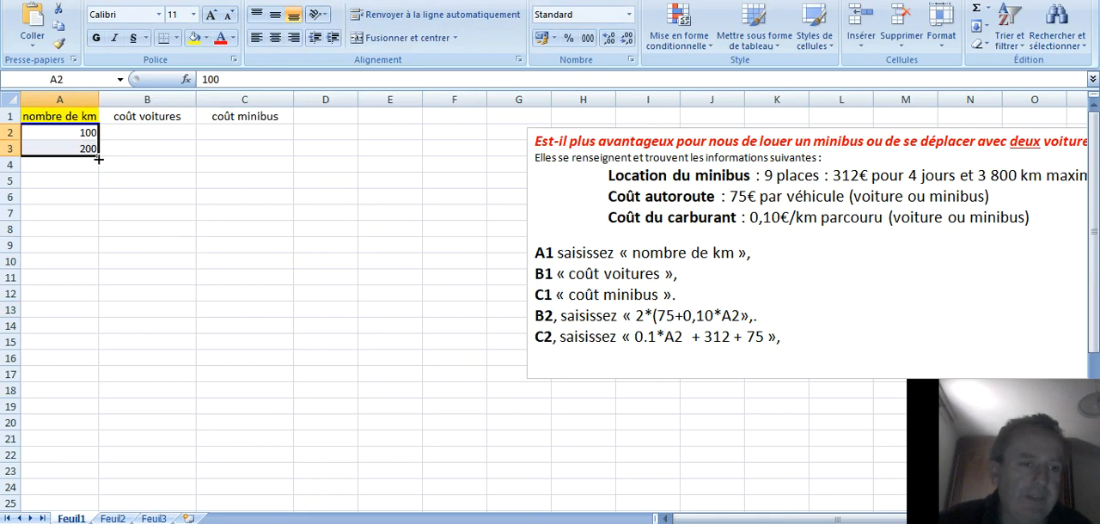
drag(98, 161, 90, 471)
scroll(221, 413, up, 4)
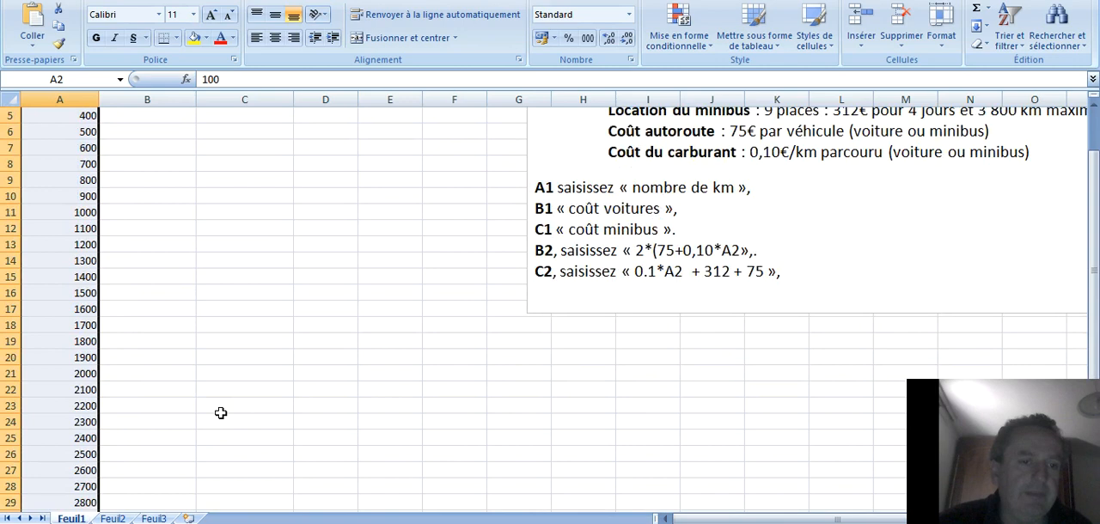
scroll(220, 413, up, 2)
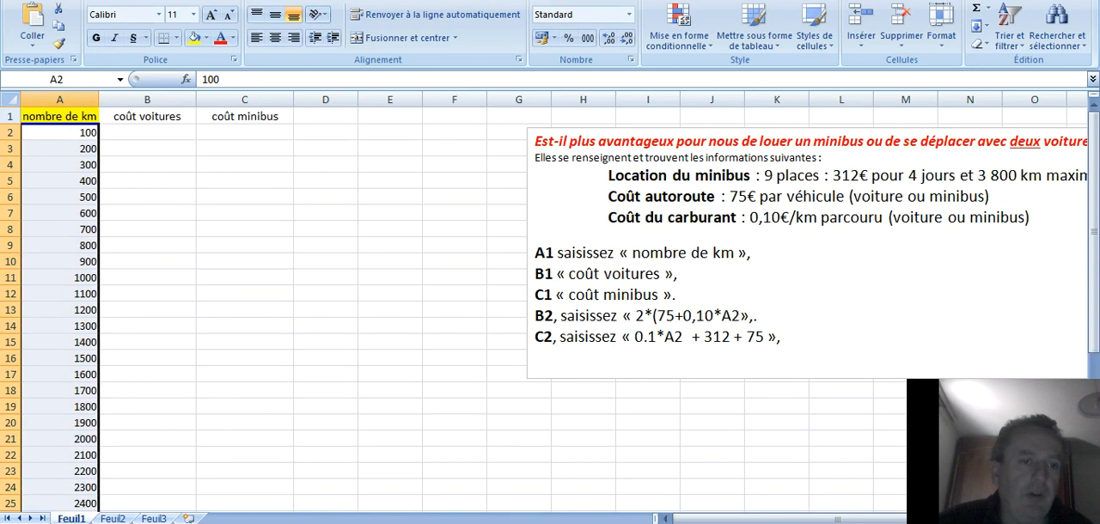
Undo the series fill in column A and clear cell A3.
key(ctrl+z)
click(199, 261)
click(69, 151)
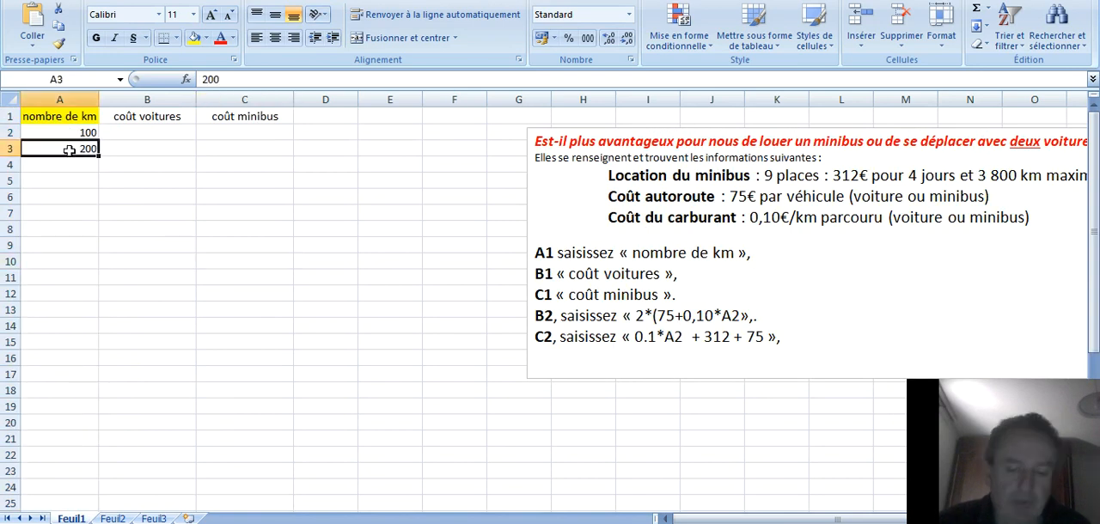
key(Delete)
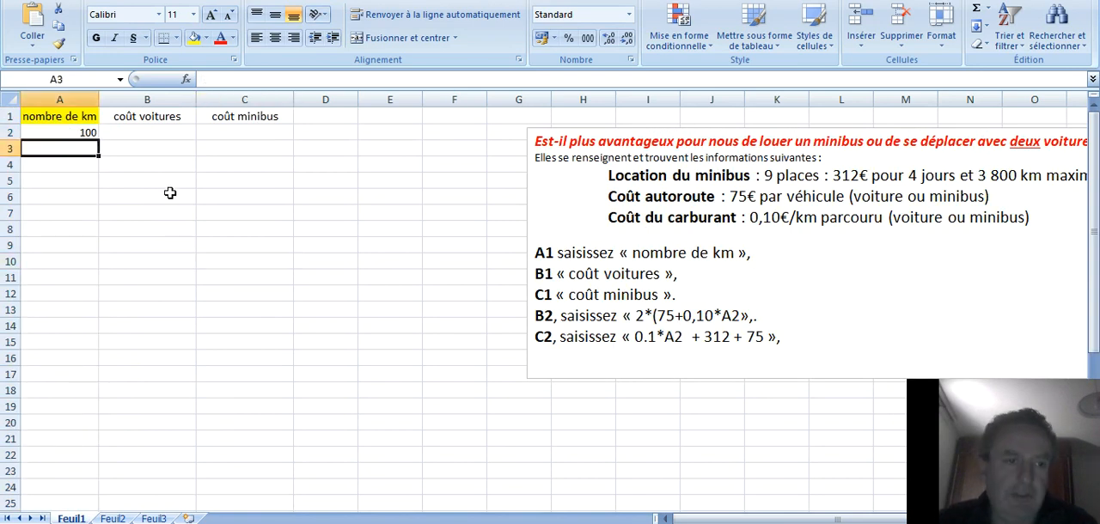
click(250, 240)
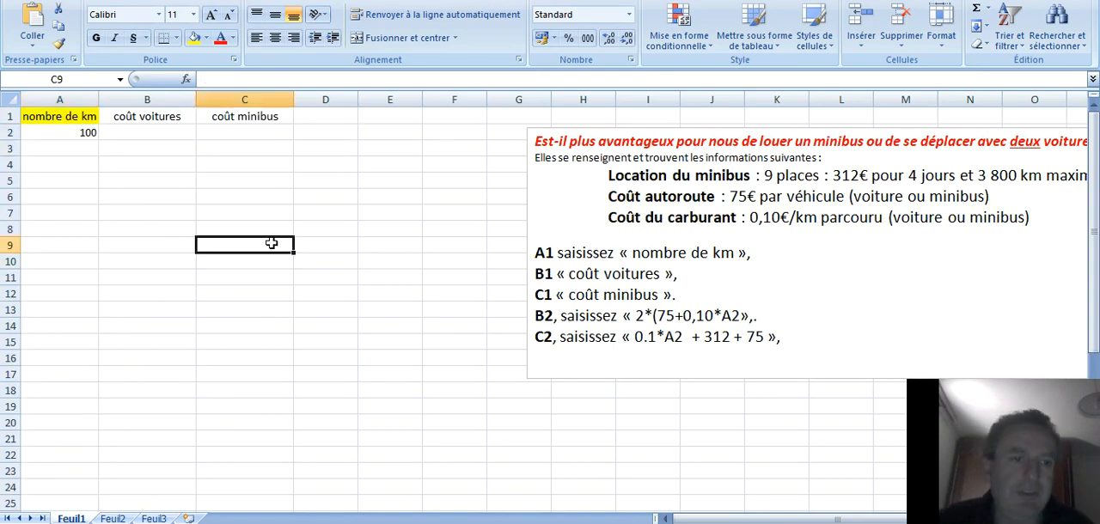
Enter the formula =A2+100 in cell A3.
click(46, 151)
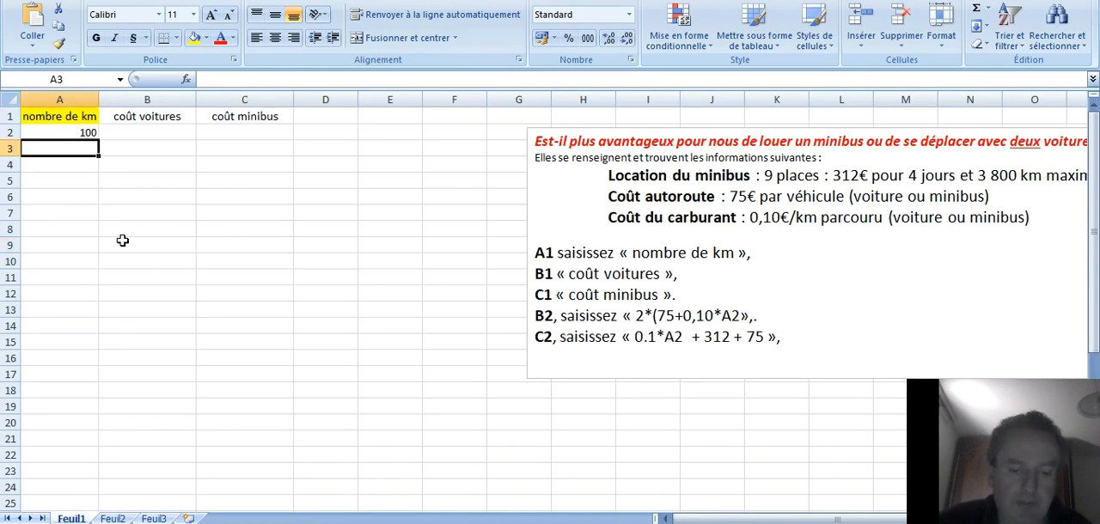
text(=)
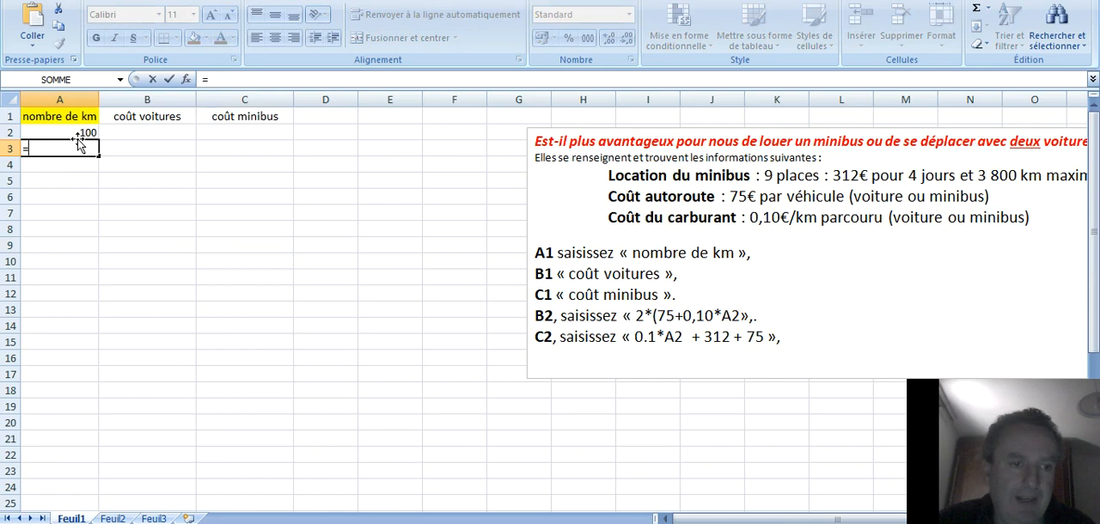
click(70, 133)
text(+)
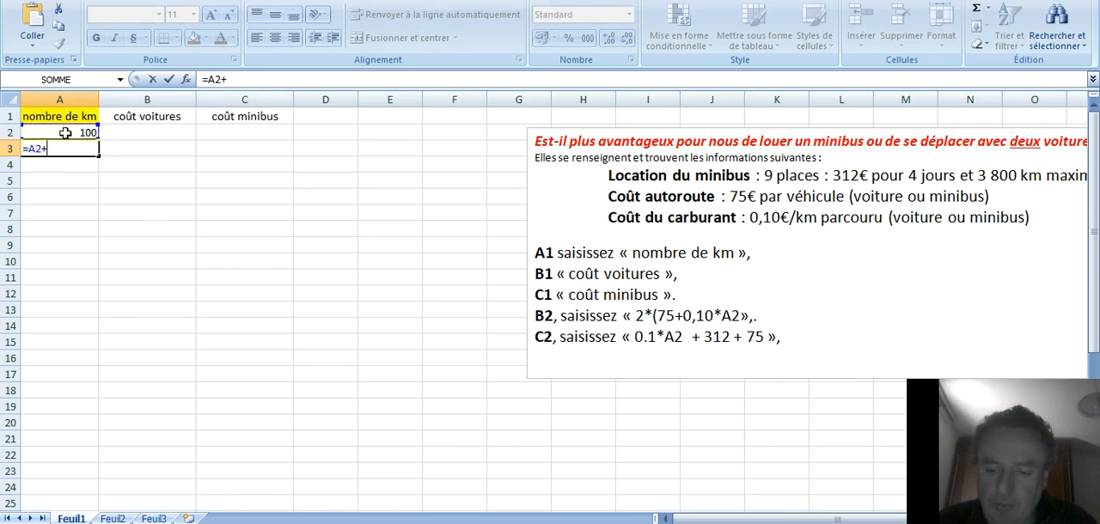
text(100)
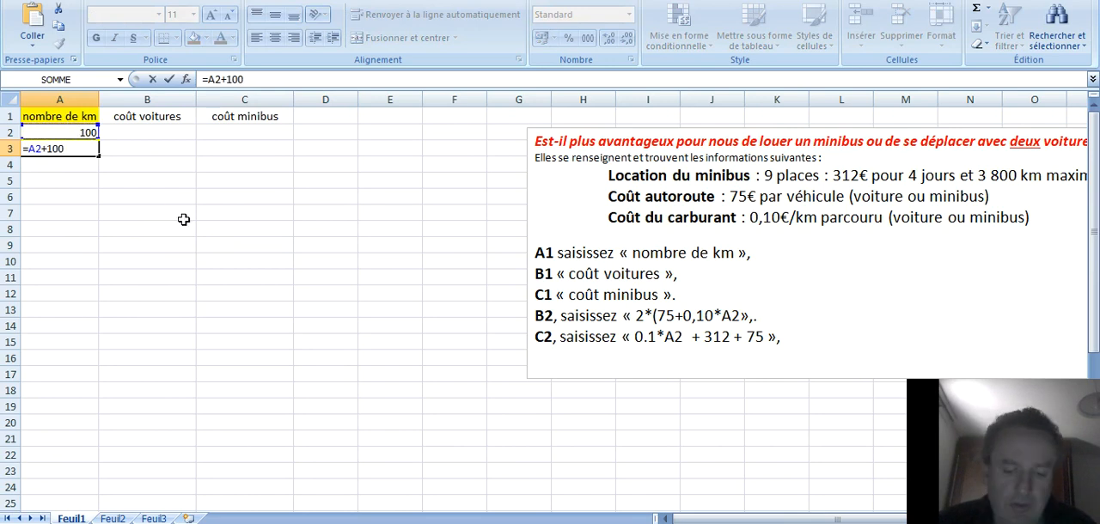
key(Return)
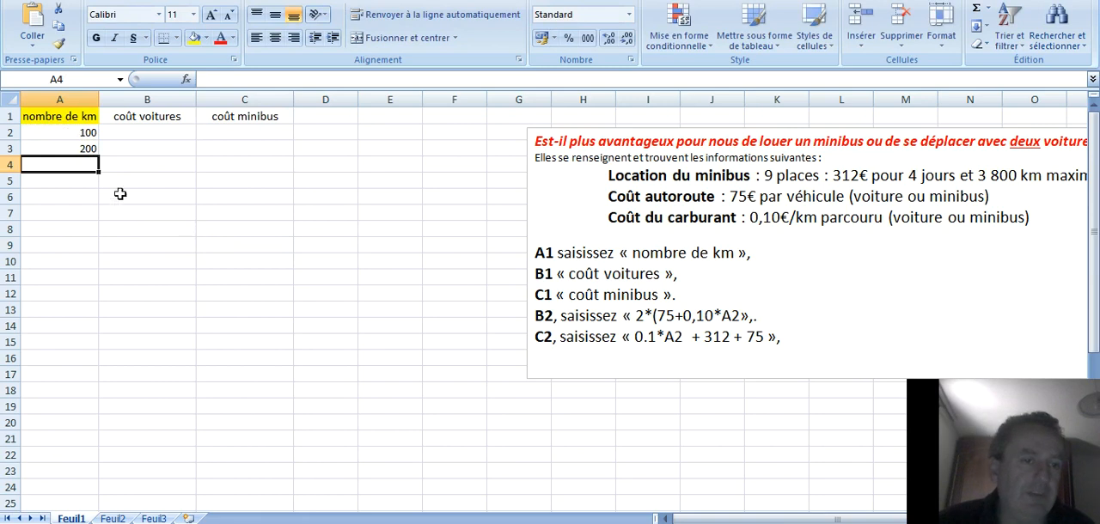
Copy the formula in A3 down column A to row 39, reaching 3800 km.
click(75, 150)
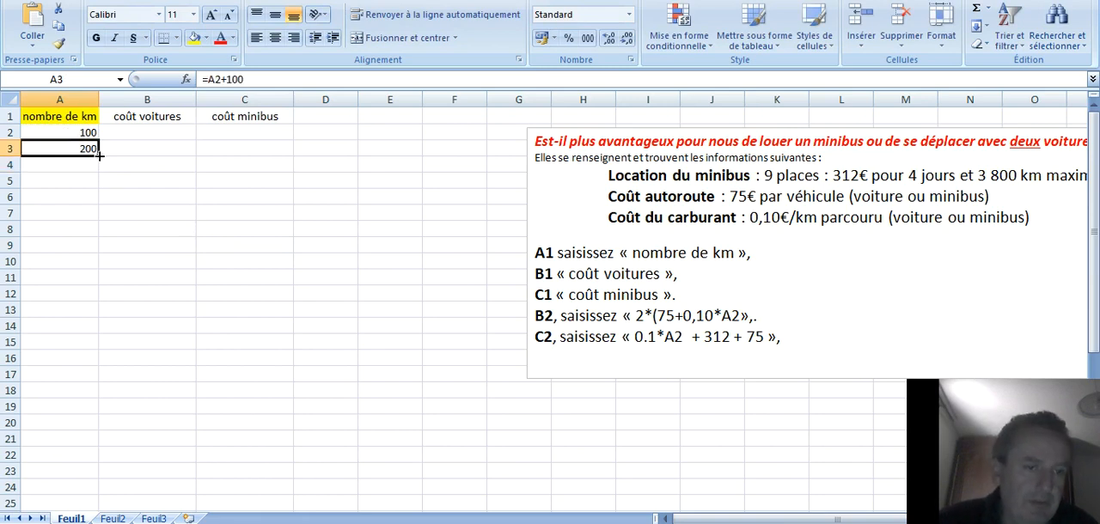
drag(99, 160, 97, 478)
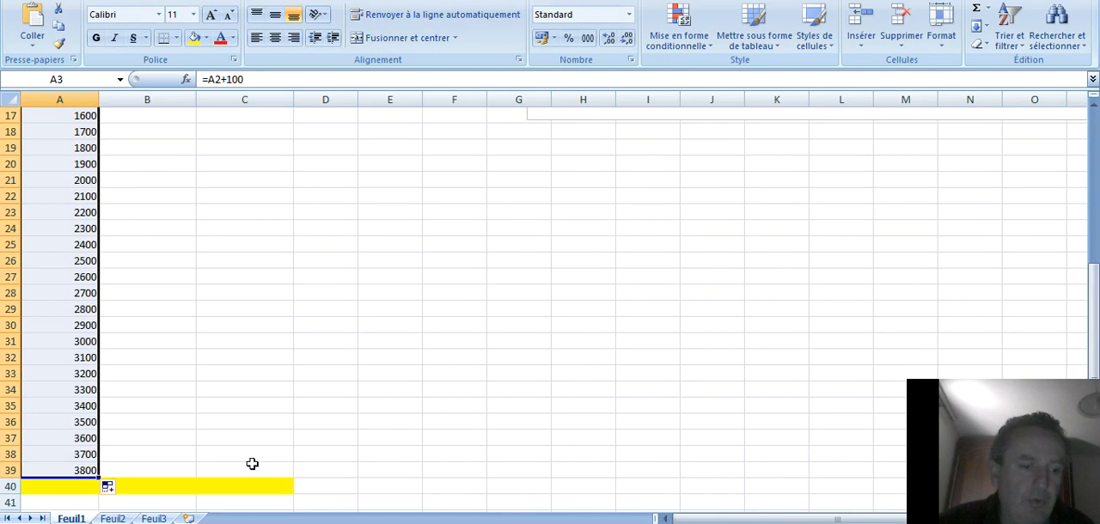
scroll(273, 397, up, 5)
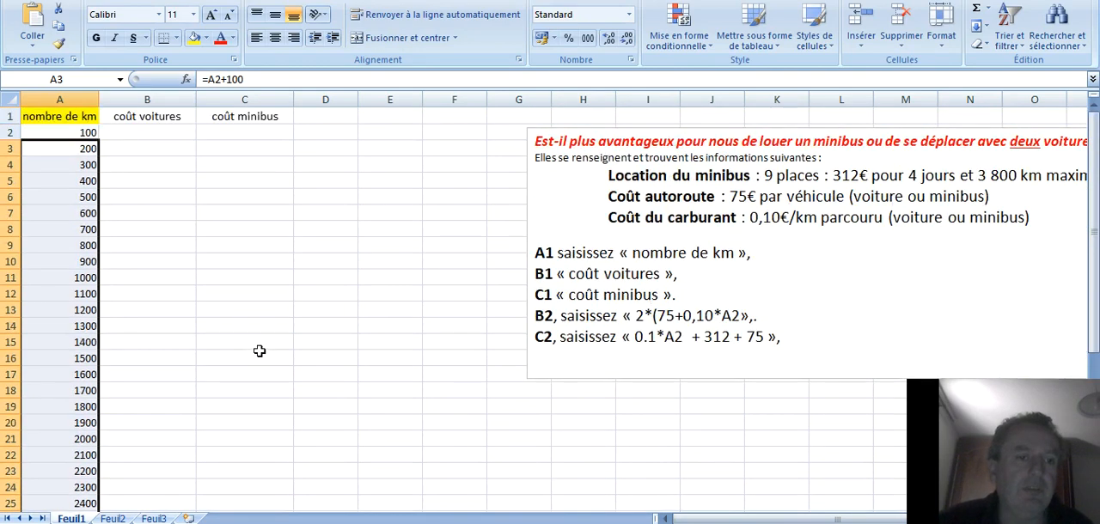
click(326, 358)
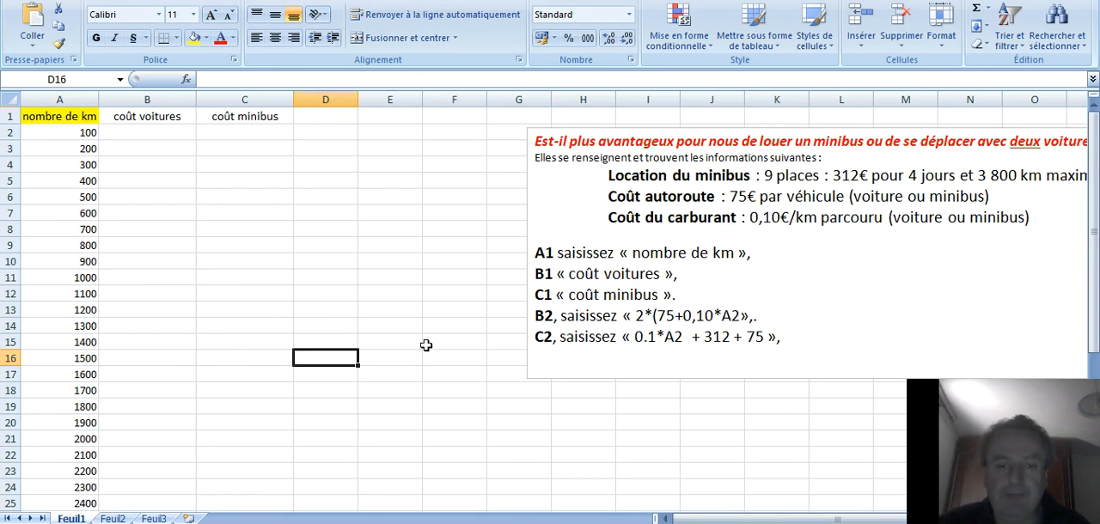
Enter the car cost formula =2*(A2*0,10+75) in cell B2 under coût voitures.
click(116, 134)
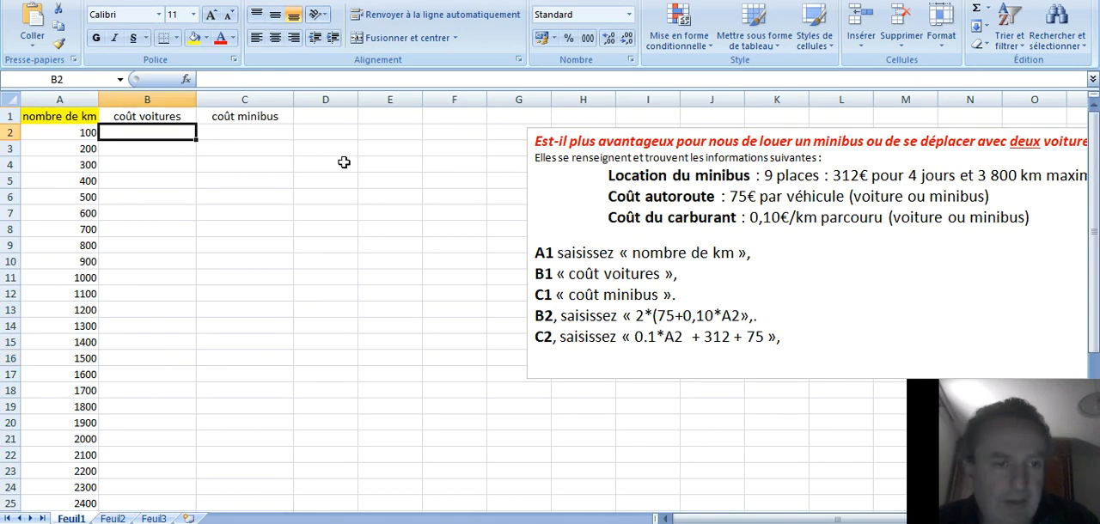
text(=2)
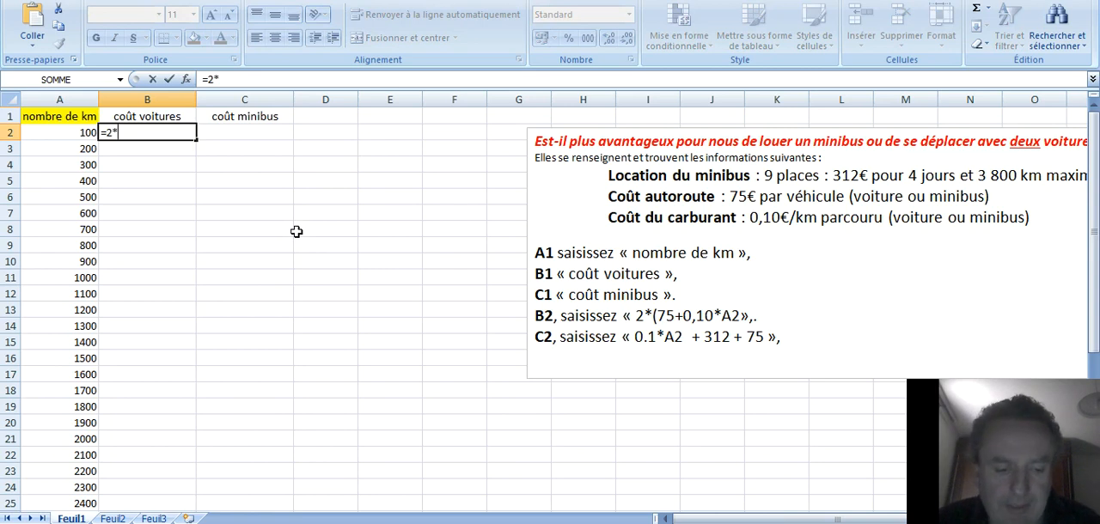
text(*()
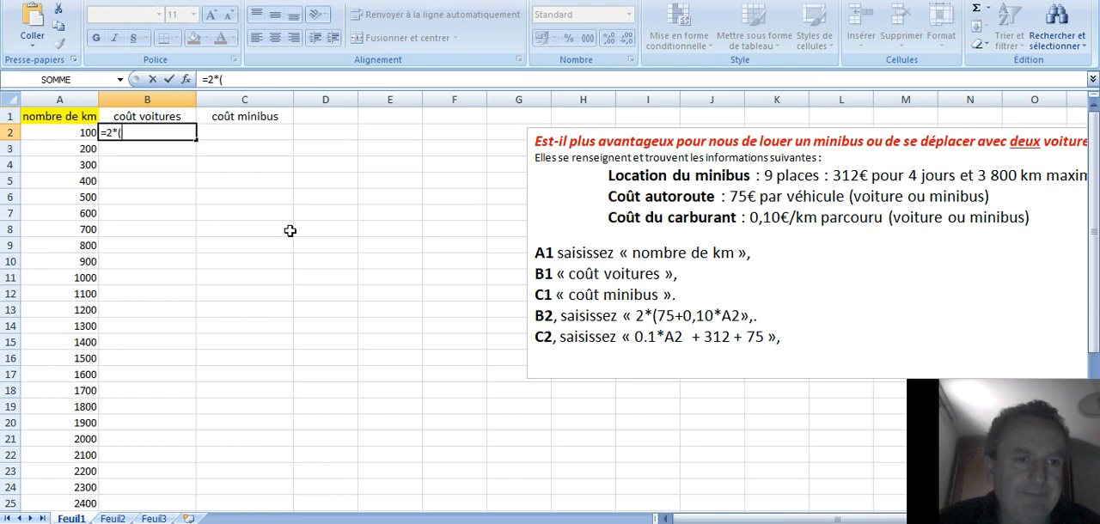
click(67, 135)
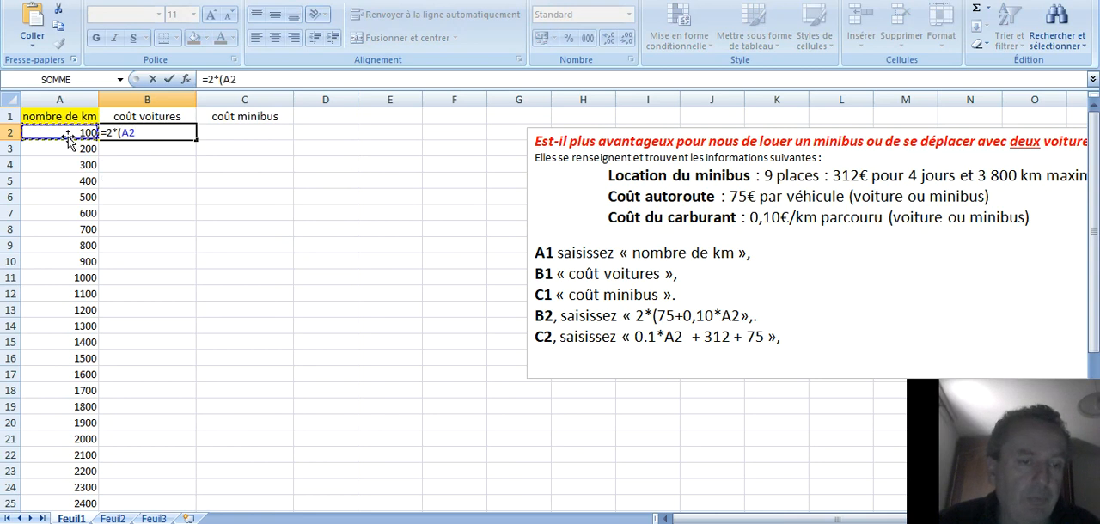
text(*)
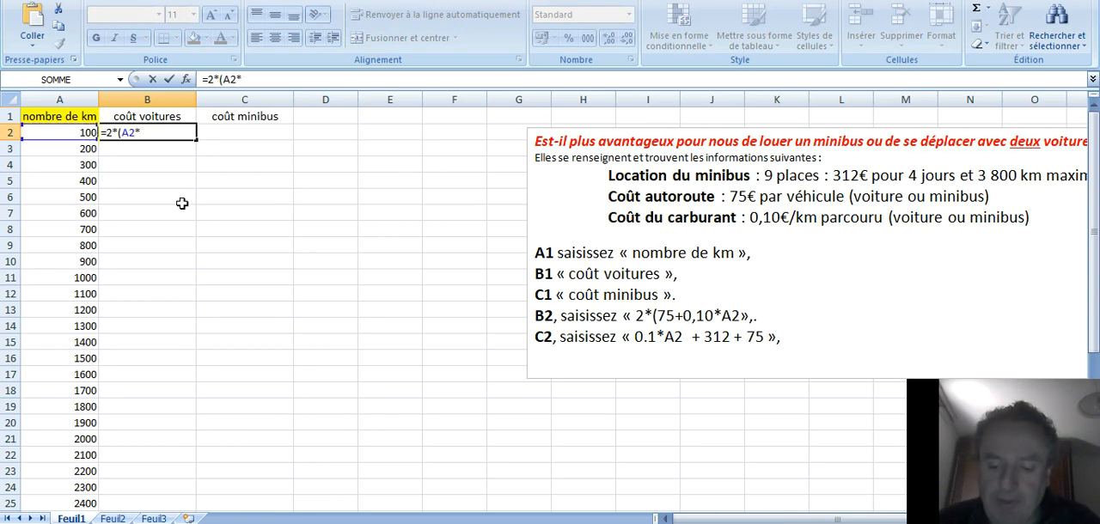
text(0,10+75)
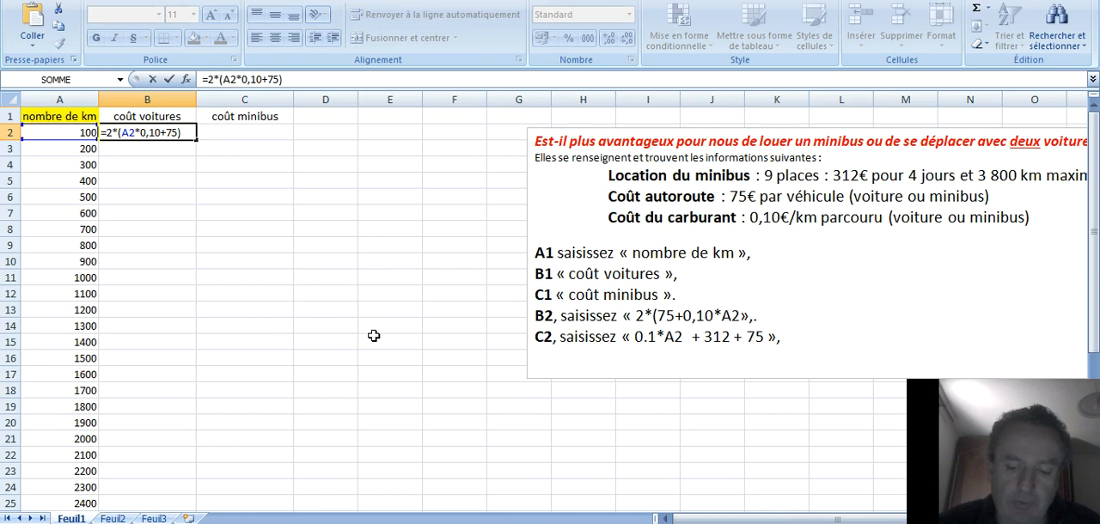
key(Return)
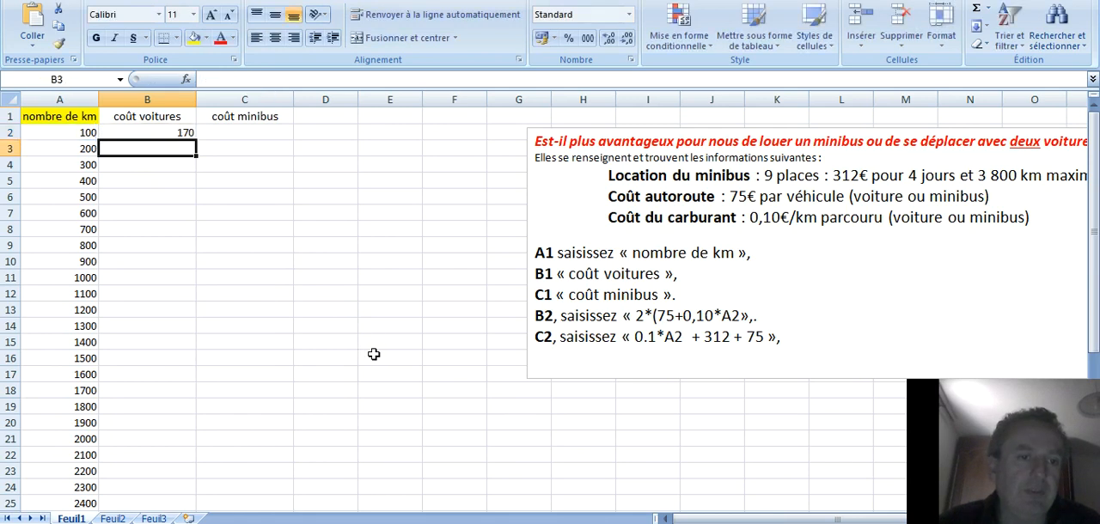
Copy the car cost formula from B2 down column B to row 39.
click(180, 133)
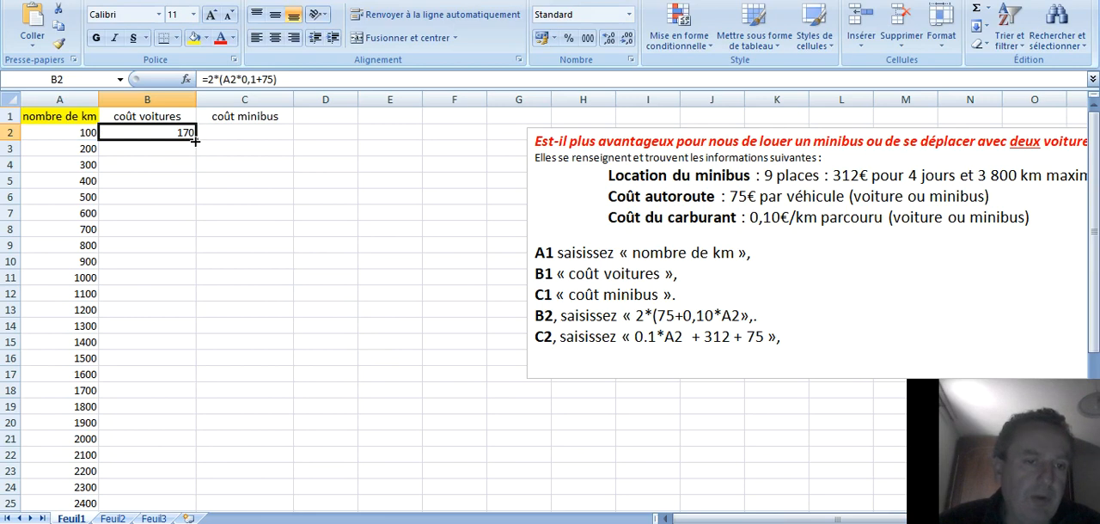
drag(195, 141, 200, 498)
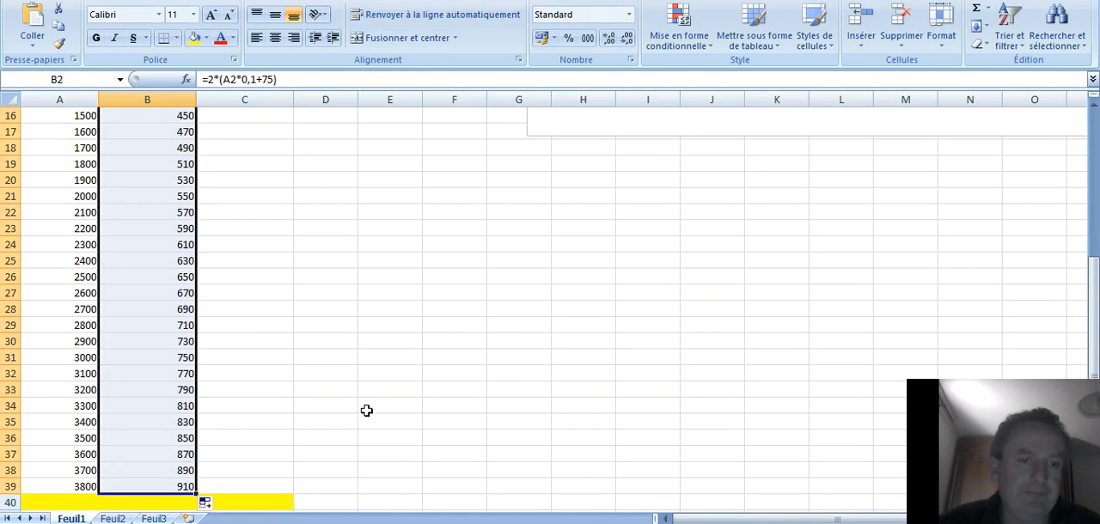
click(412, 419)
scroll(449, 400, up, 5)
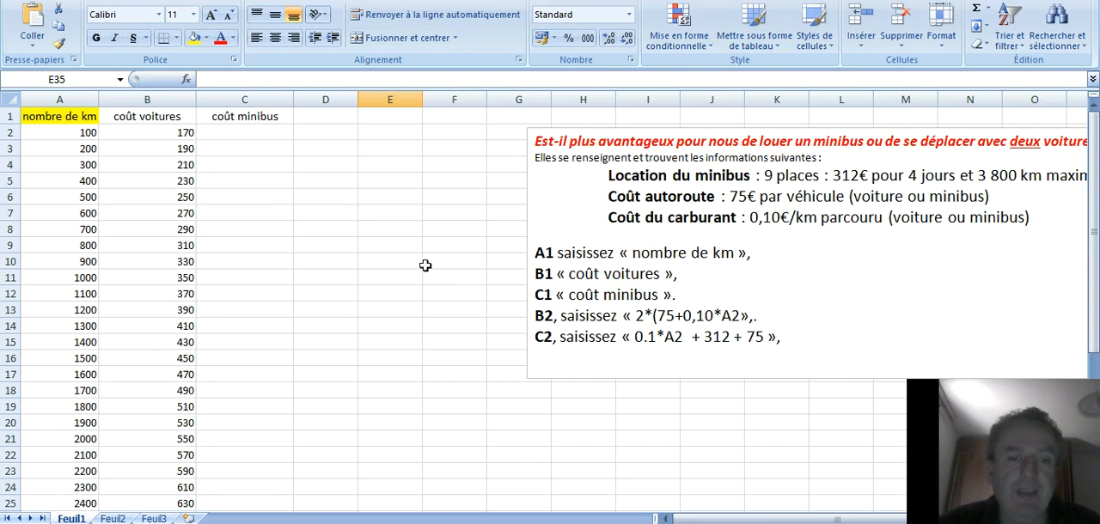
Enter the minibus cost formula =0,10*A2+312+75 in cell C2 under coût minibus.
click(258, 132)
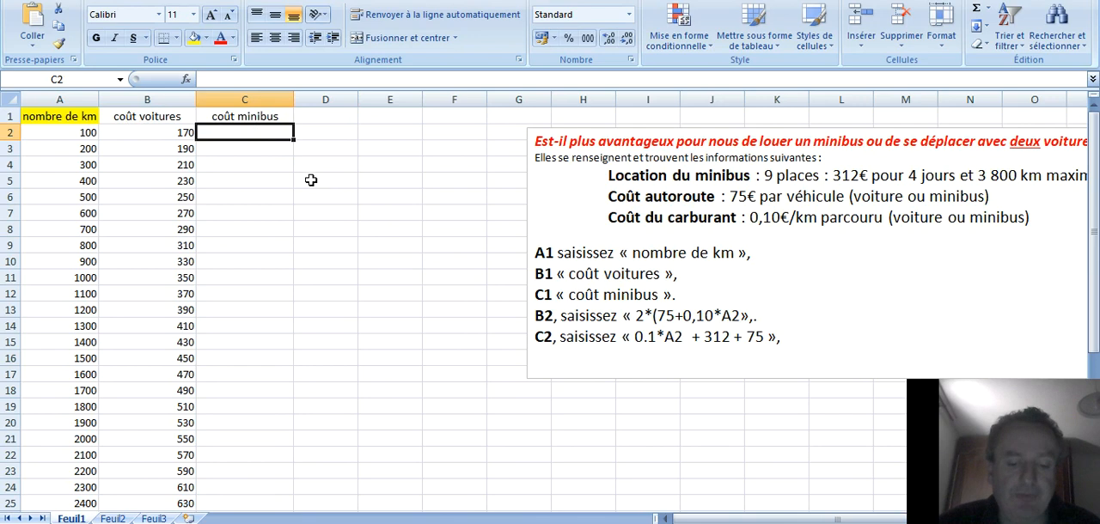
text(=)
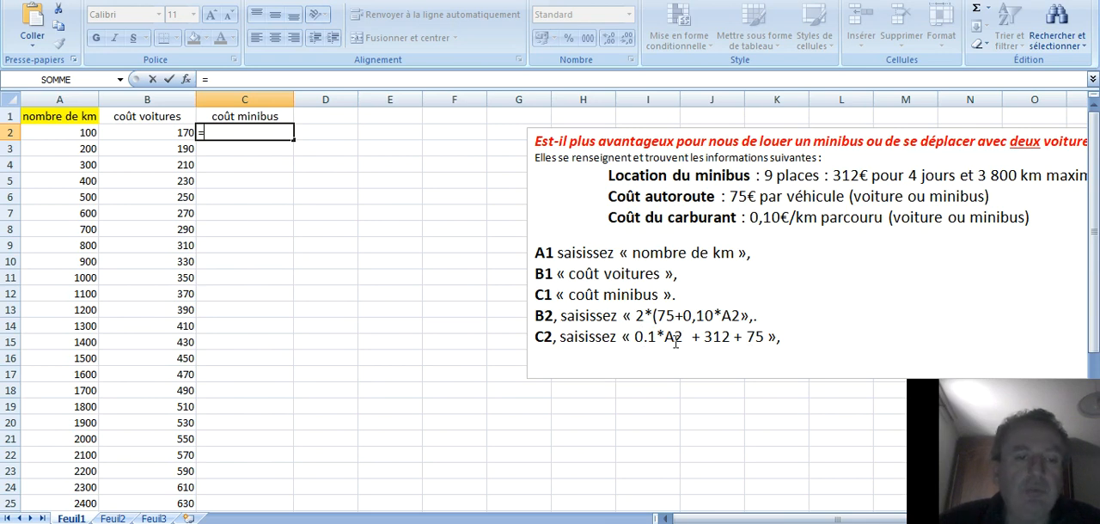
click(232, 133)
text(=0,10)
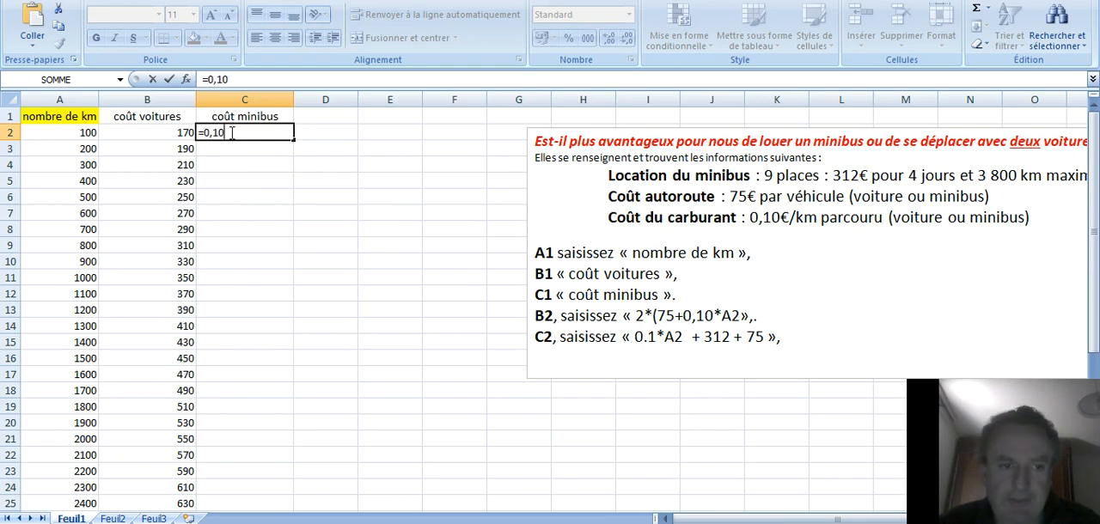
text(*)
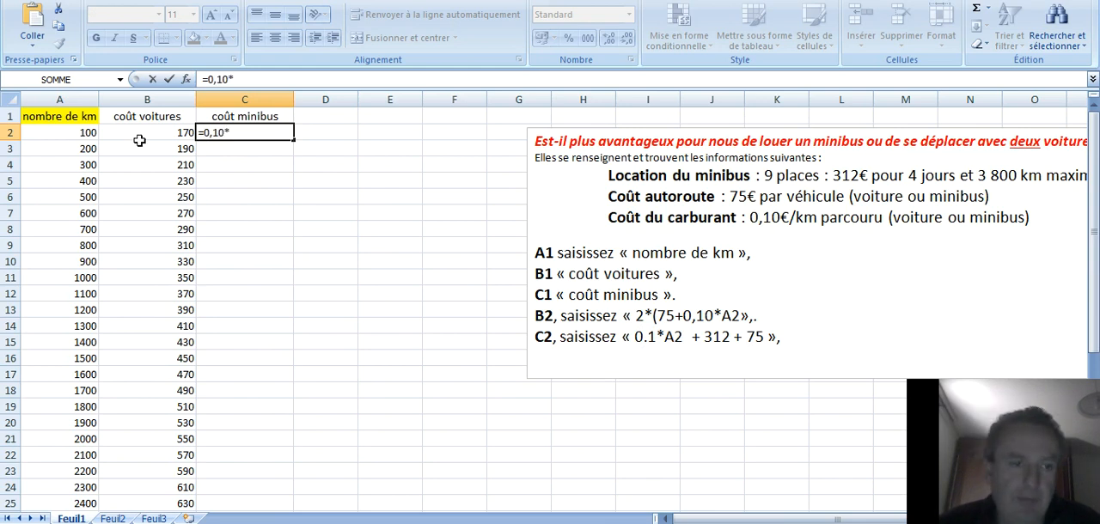
click(77, 135)
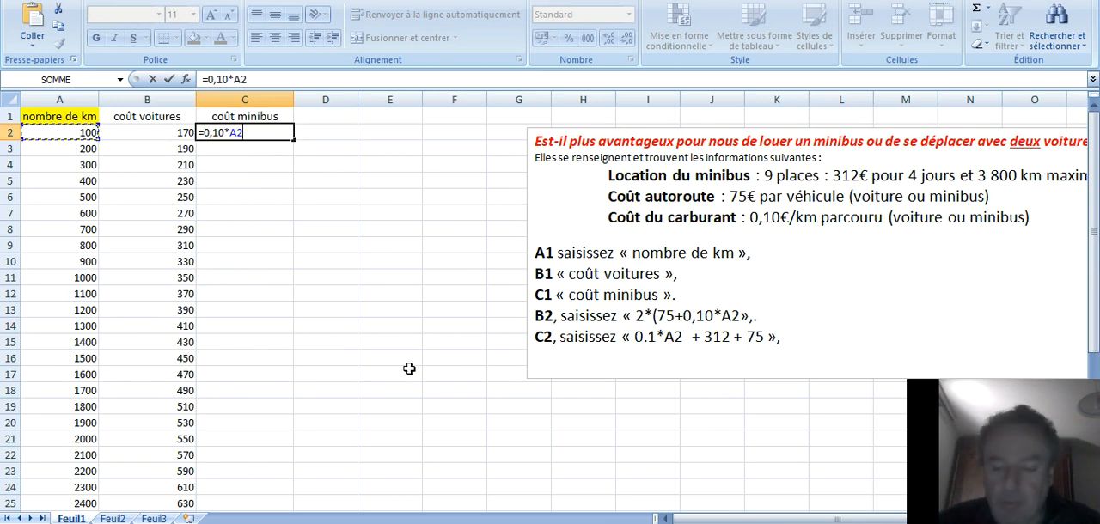
text(+312+75)
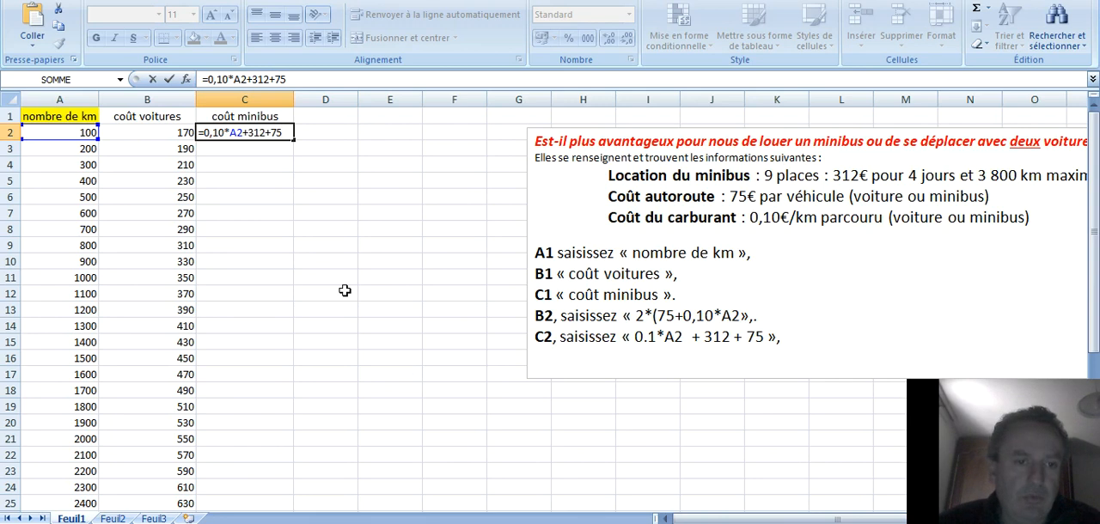
key(Return)
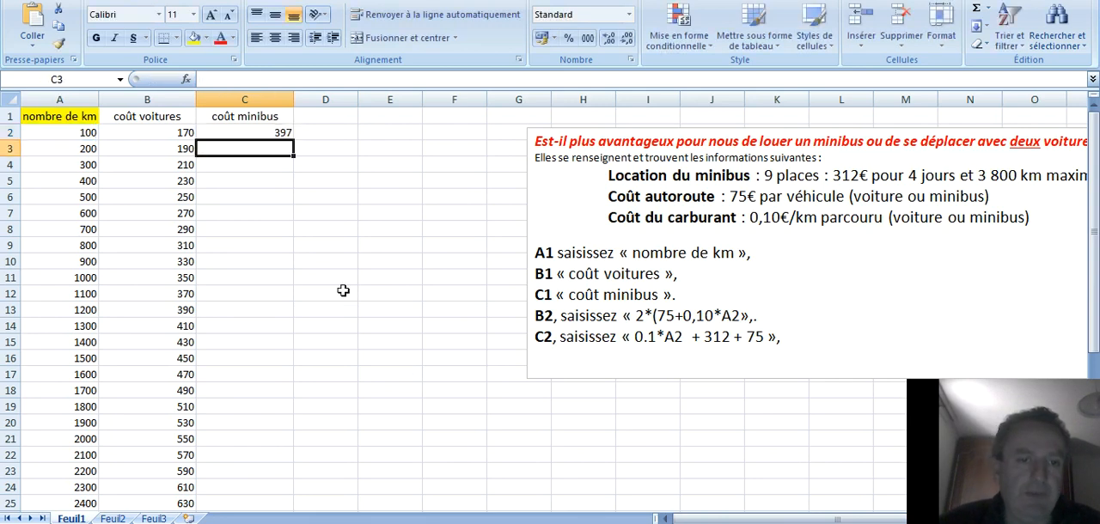
Copy the minibus cost formula from C2 down column C to row 39.
click(258, 131)
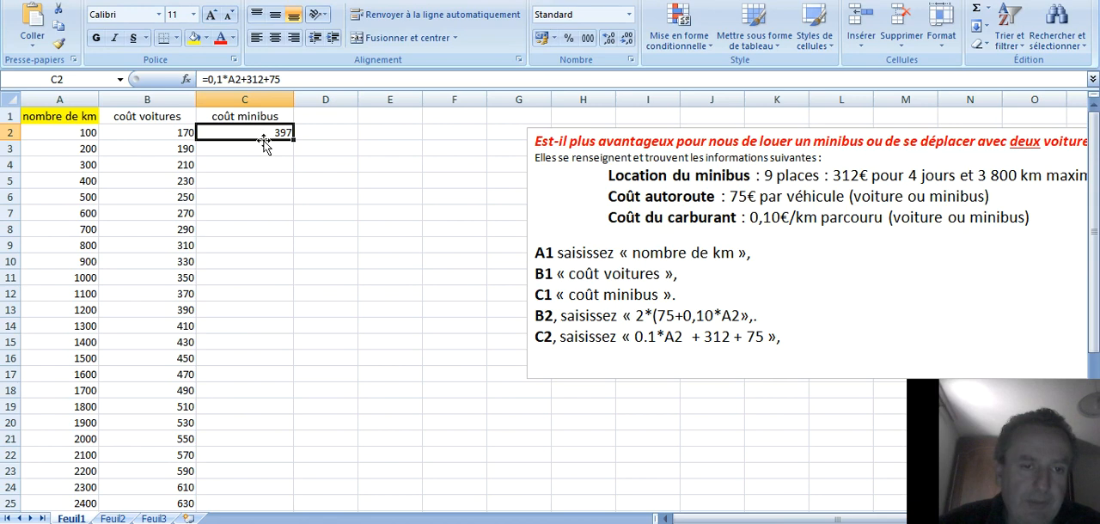
drag(293, 142, 301, 473)
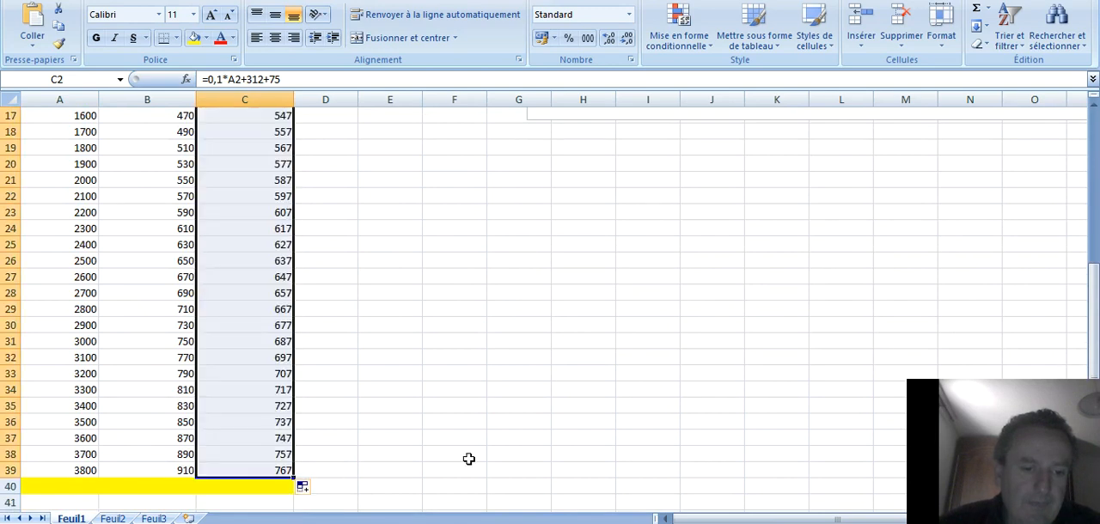
click(509, 400)
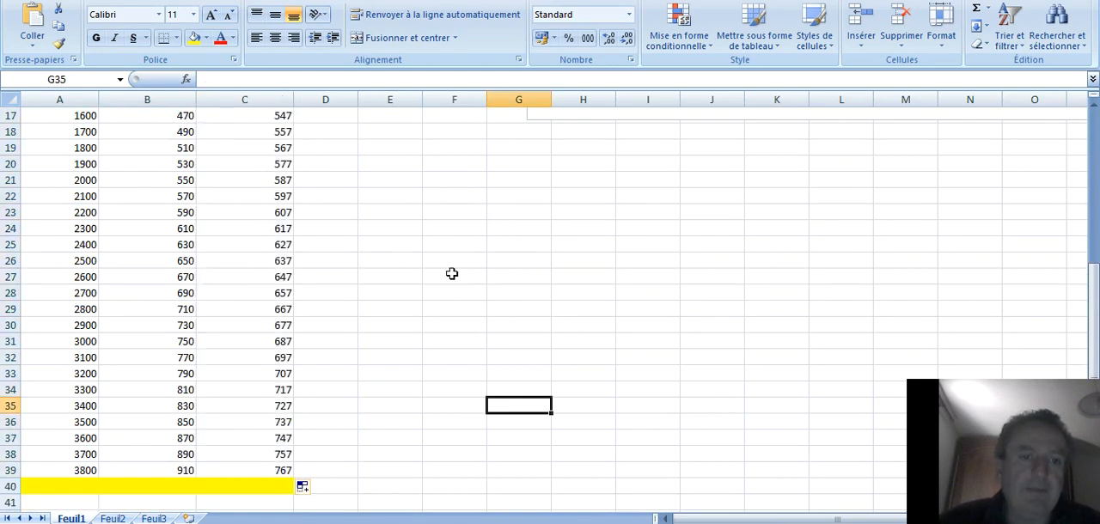
scroll(454, 276, up, 5)
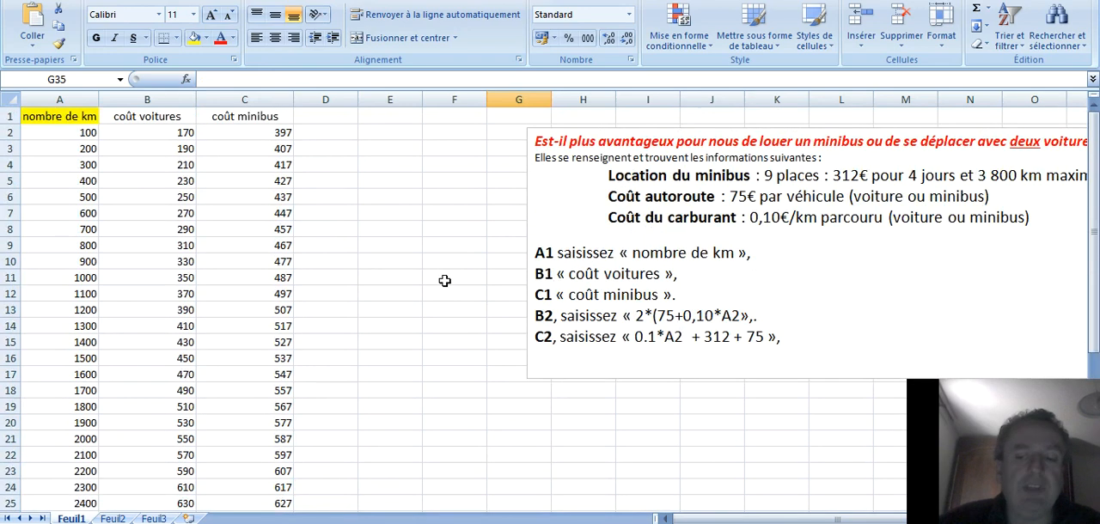